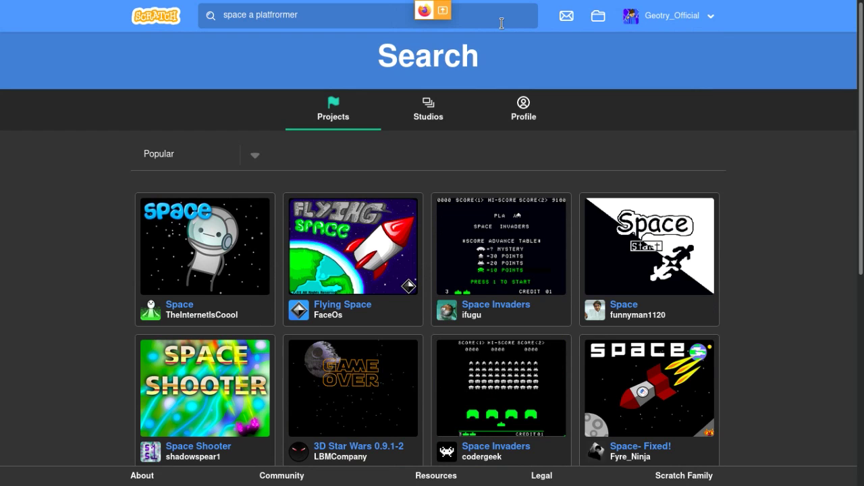
# Browse the space platformer search results and open the inside of the project "space a platformer (Mobile Friendly)"
pyautogui.click(352, 103)
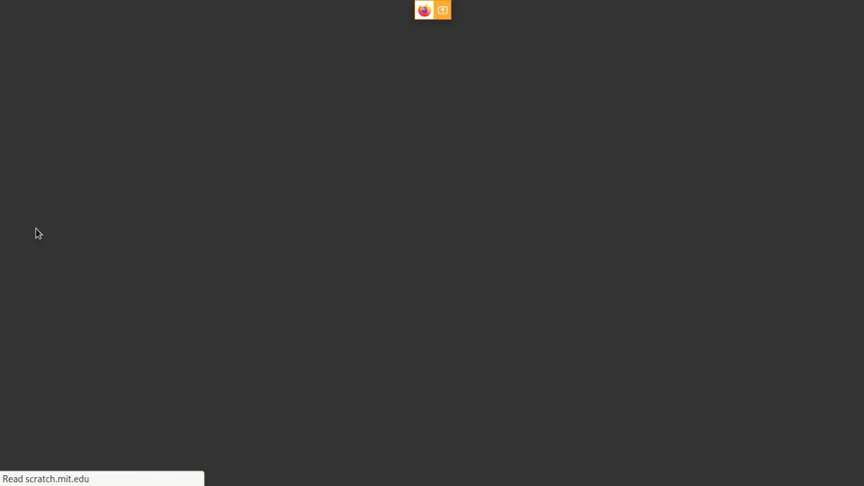
pyautogui.scroll(-10, 169, 54)
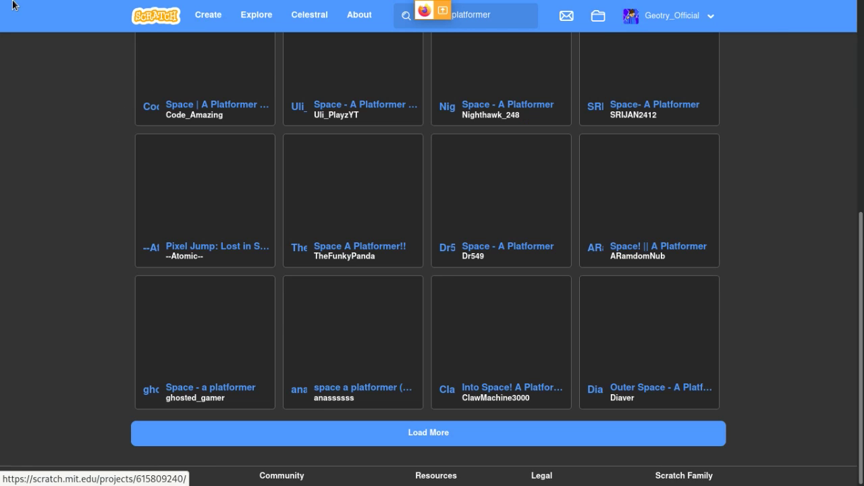
pyautogui.scroll(5, 54, 269)
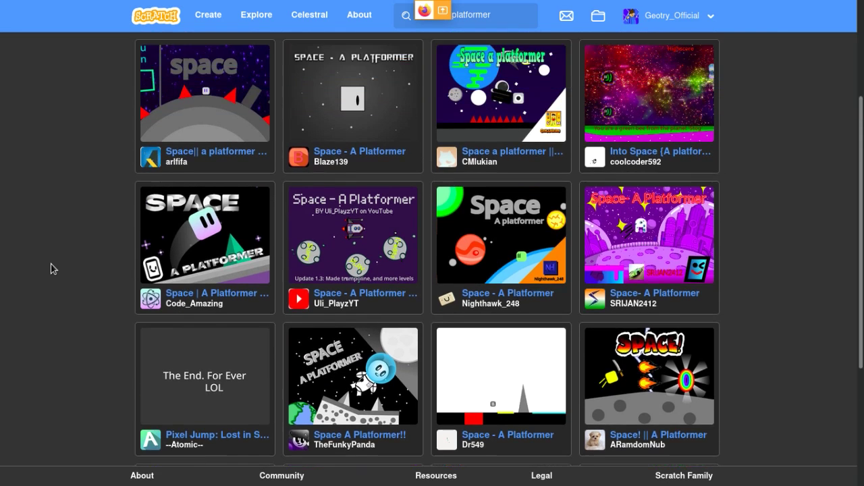
pyautogui.scroll(-5, 54, 268)
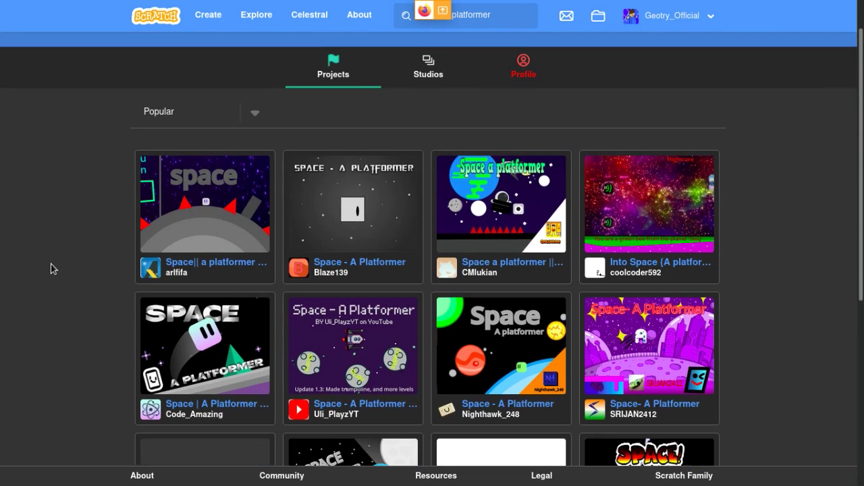
pyautogui.scroll(1, 54, 269)
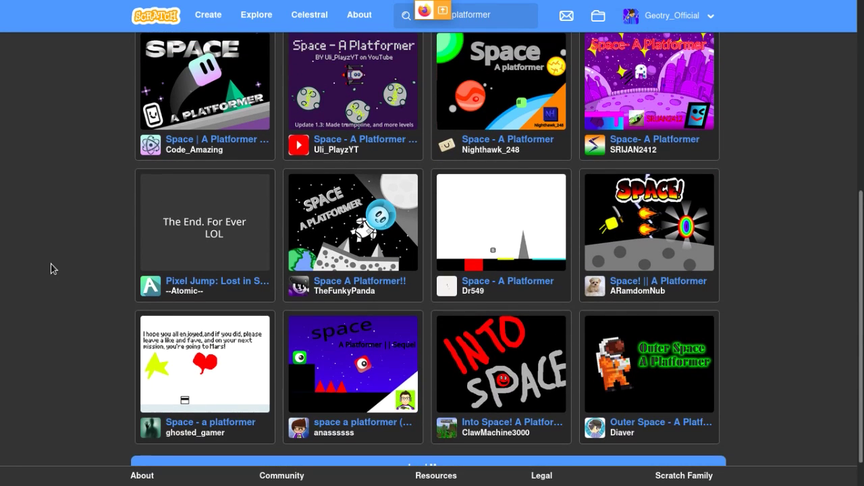
pyautogui.scroll(-1, 53, 269)
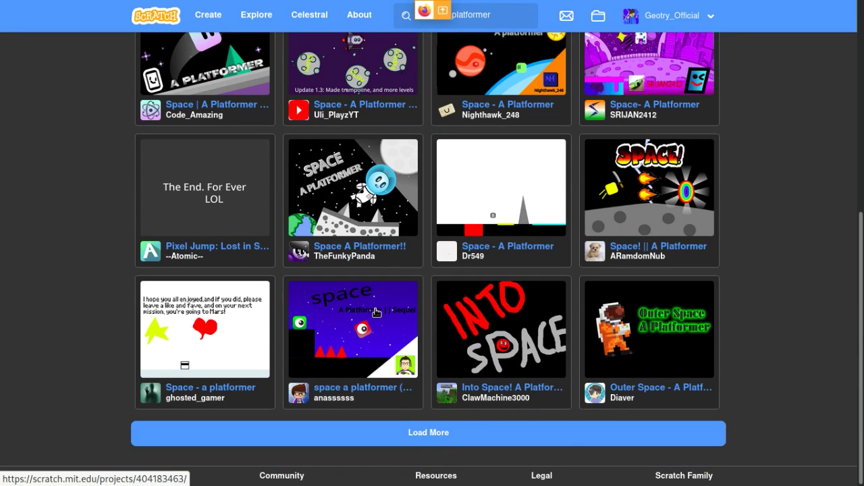
pyautogui.click(361, 346)
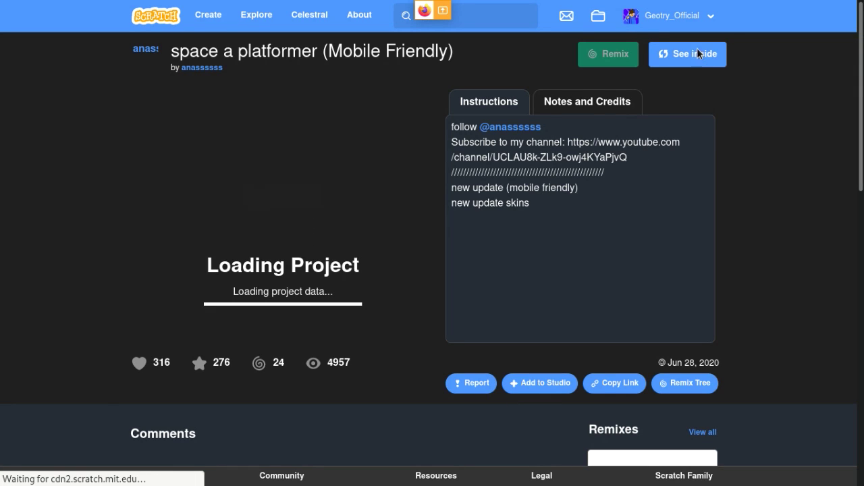
pyautogui.click(696, 49)
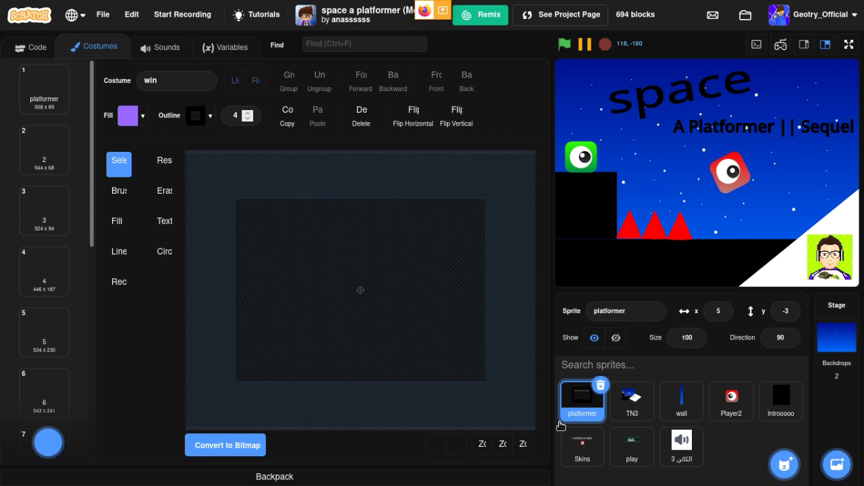
# Try to store the Player2 sprite's blue-purple second costume in the backpack
pyautogui.click(731, 399)
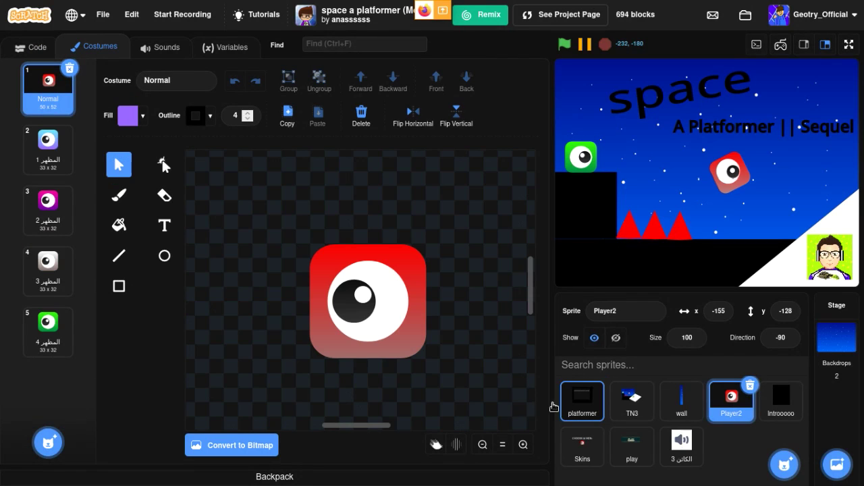
pyautogui.click(51, 164)
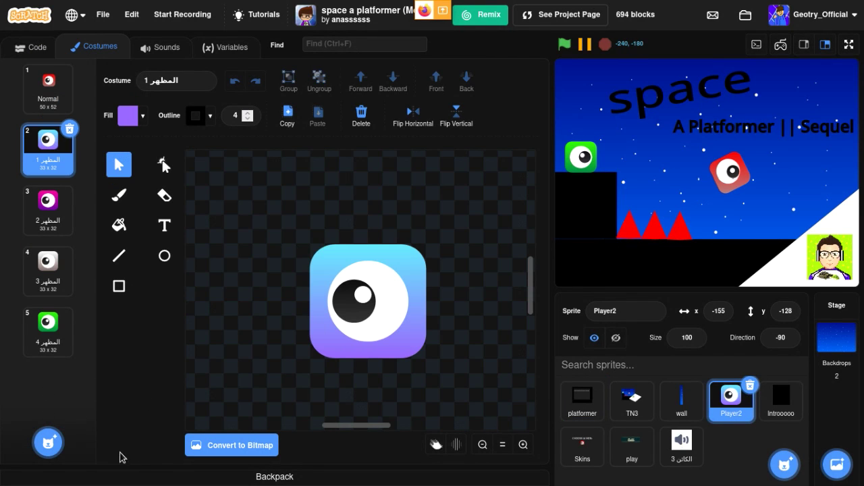
pyautogui.click(110, 476)
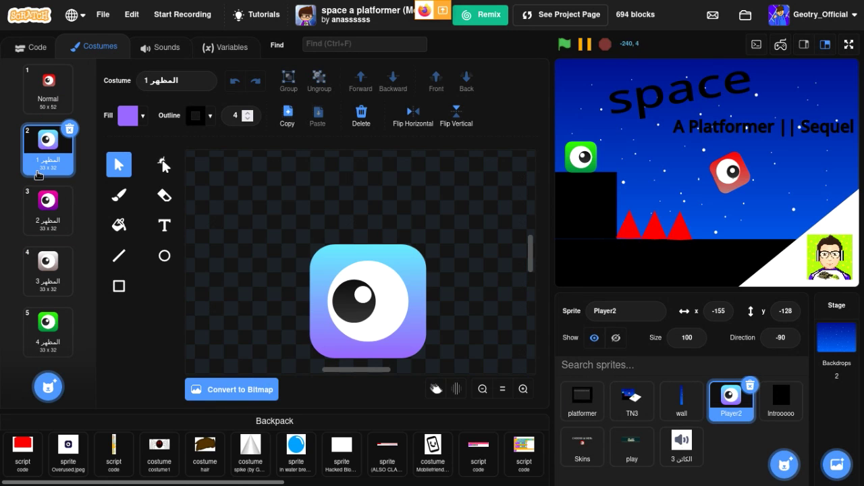
pyautogui.moveTo(39, 160); pyautogui.dragTo(92, 419)
pyautogui.click(92, 419)
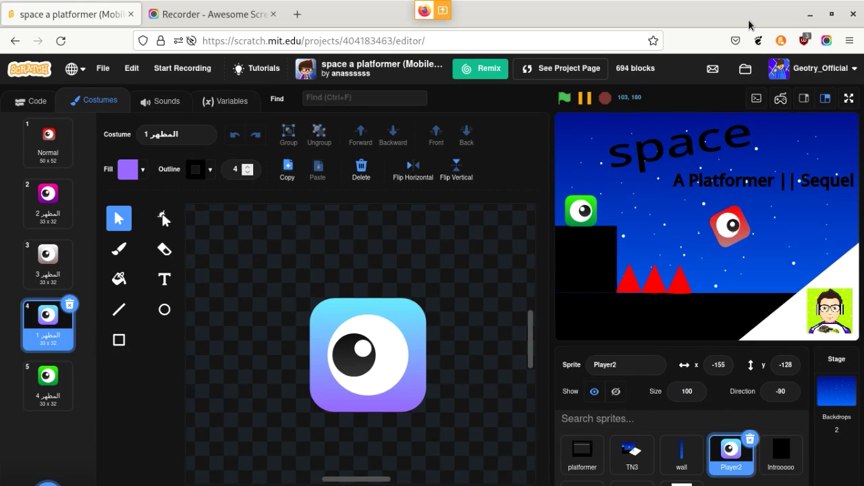
# Leave the current project without saving and open the inside of "Forest || A Platformer" from My Stuff
pyautogui.moveTo(763, 14)
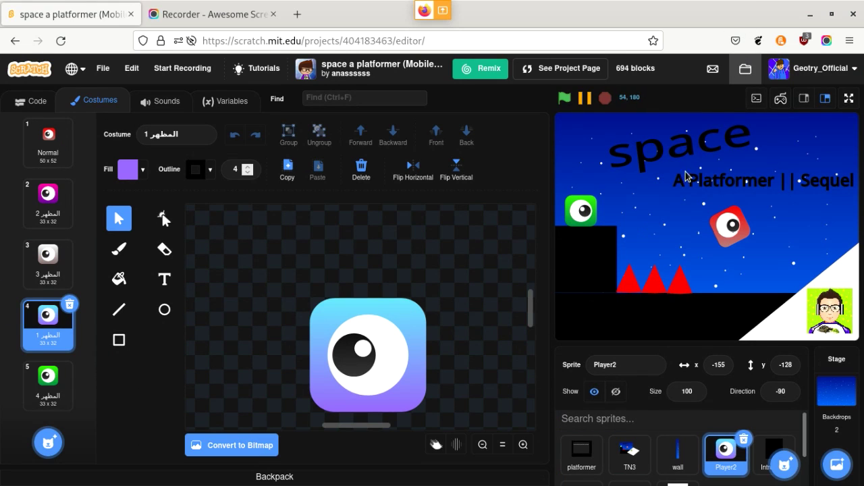
pyautogui.click(745, 69)
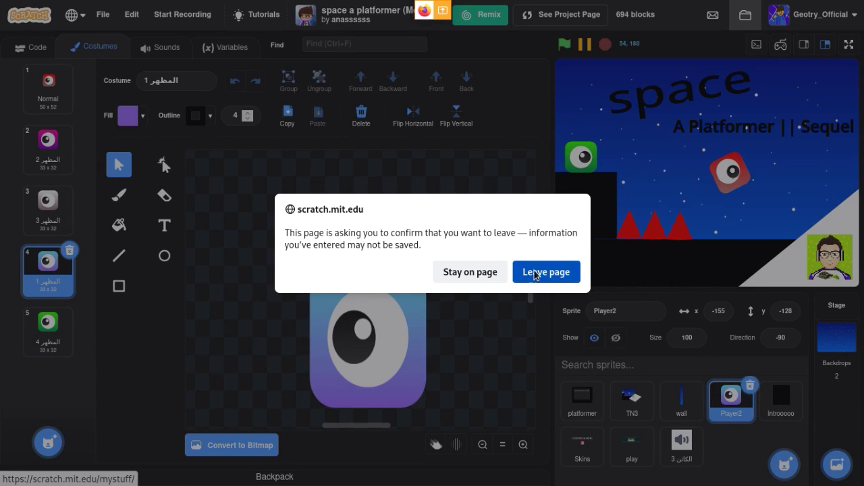
pyautogui.click(538, 267)
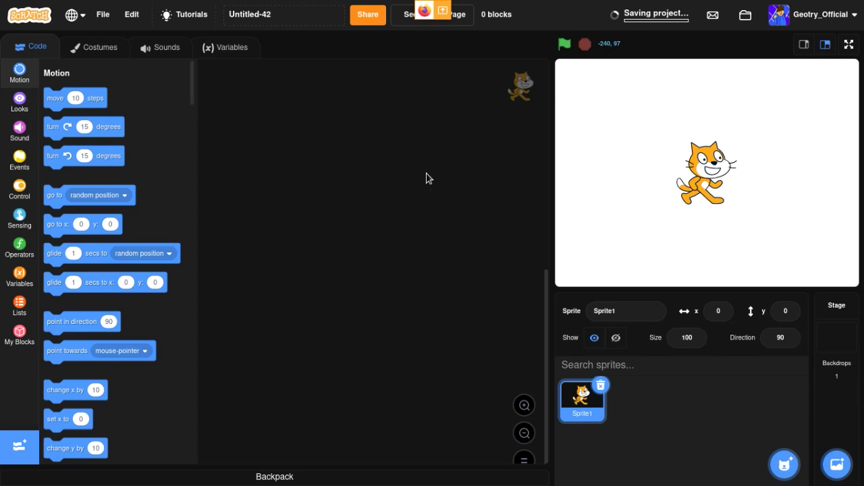
pyautogui.click(742, 21)
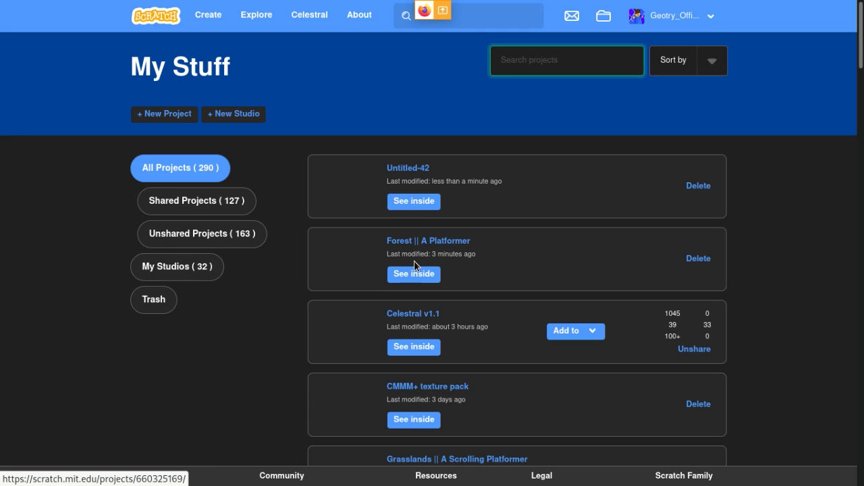
pyautogui.click(400, 274)
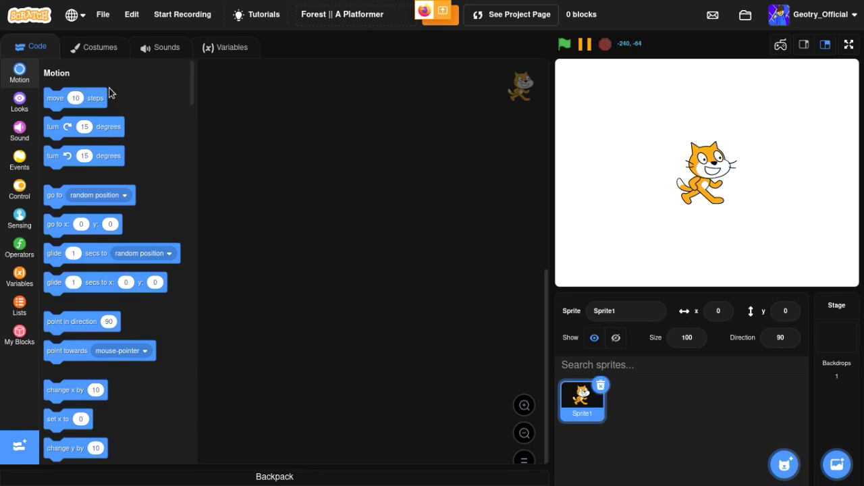
# Delete Sprite1's costume1 and clear the cat artwork from costume2
pyautogui.click(89, 49)
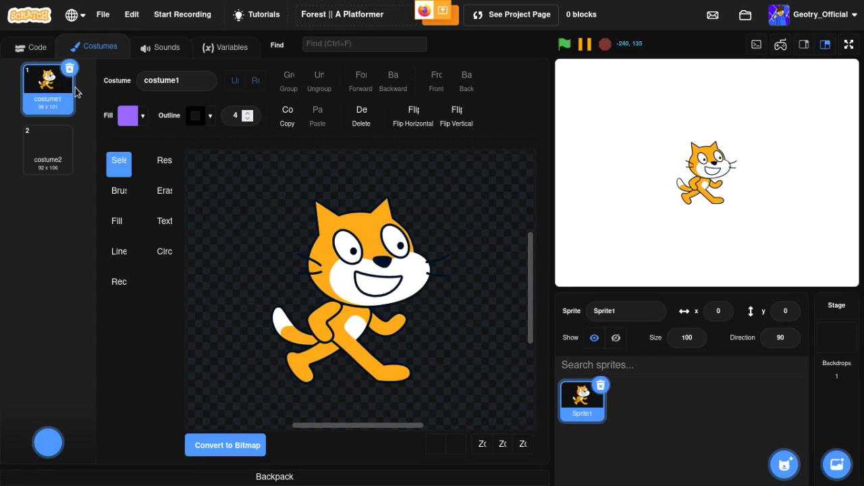
pyautogui.click(71, 69)
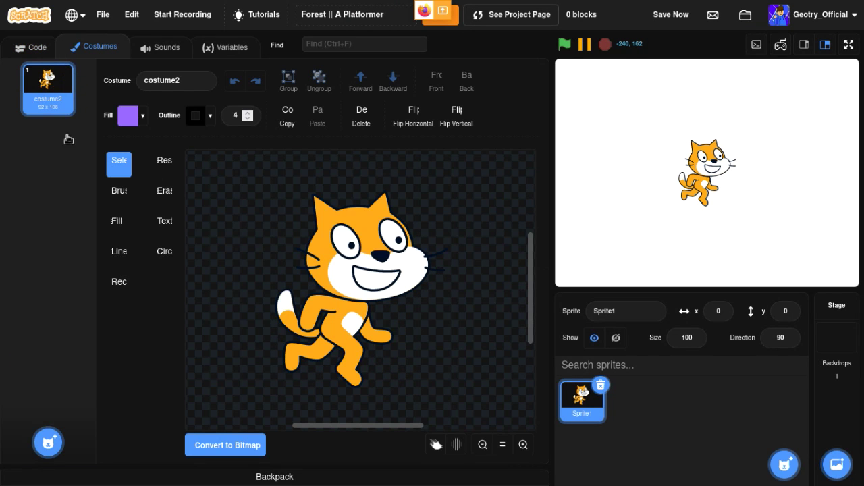
pyautogui.click(360, 116)
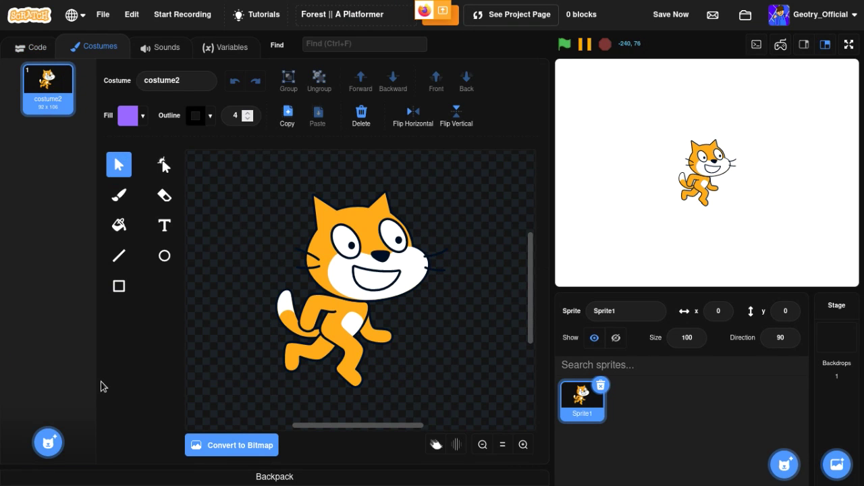
pyautogui.click(48, 443)
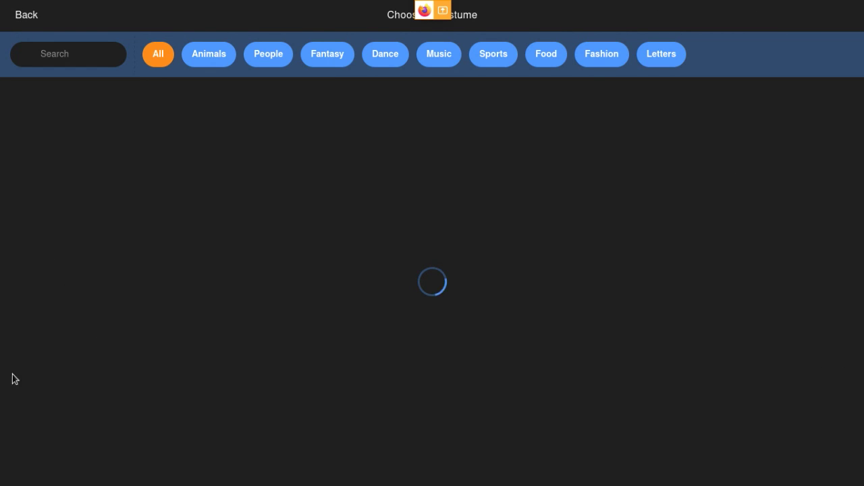
pyautogui.moveTo(59, 26)
pyautogui.click(34, 64)
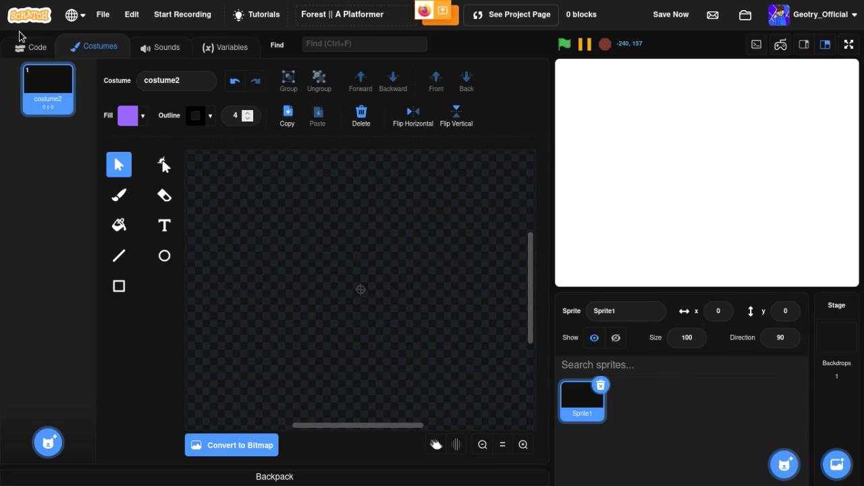
pyautogui.click(77, 476)
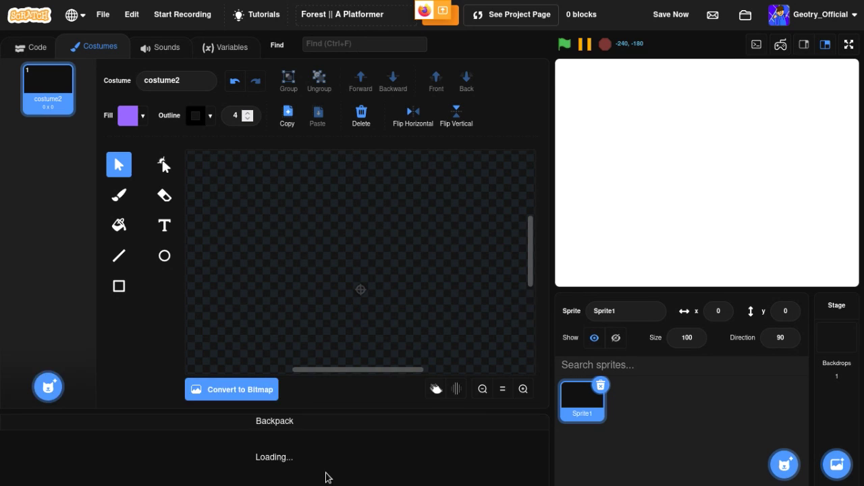
pyautogui.click(278, 419)
pyautogui.click(285, 478)
pyautogui.click(283, 423)
# Draw a purple square about 30 by 30 with a black outline in costume2 and centre it on the canvas
pyautogui.click(111, 280)
pyautogui.moveTo(320, 262); pyautogui.dragTo(355, 299)
pyautogui.press('Right')
pyautogui.press('Right')
pyautogui.press('Right')
pyautogui.press('Right')
pyautogui.press('Right')
pyautogui.press('Right')
pyautogui.press('Right')
pyautogui.press('Right')
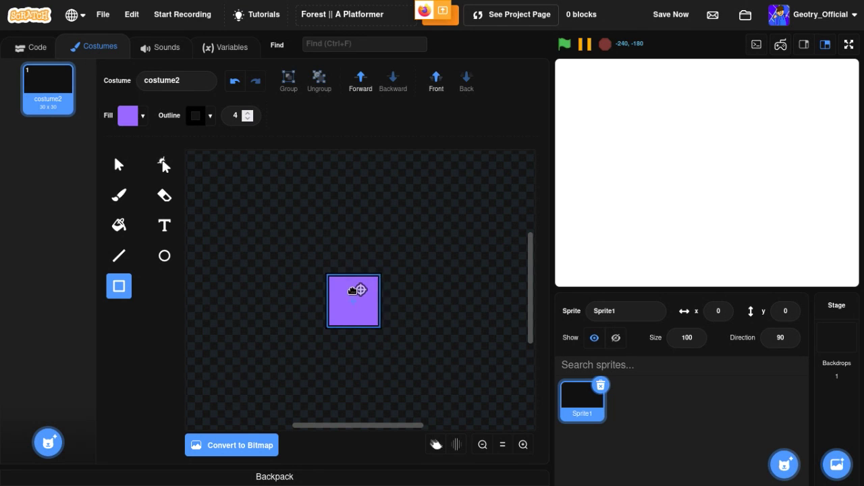
pyautogui.click(407, 314)
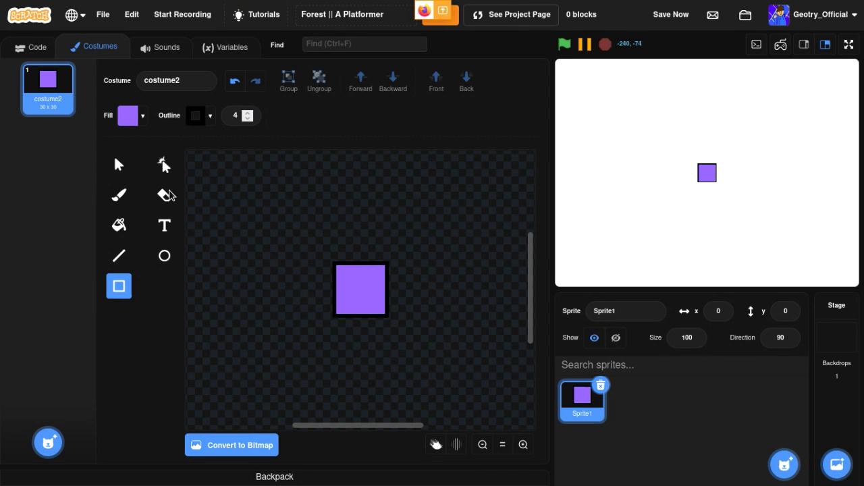
pyautogui.click(118, 164)
pyautogui.click(347, 285)
pyautogui.click(347, 285)
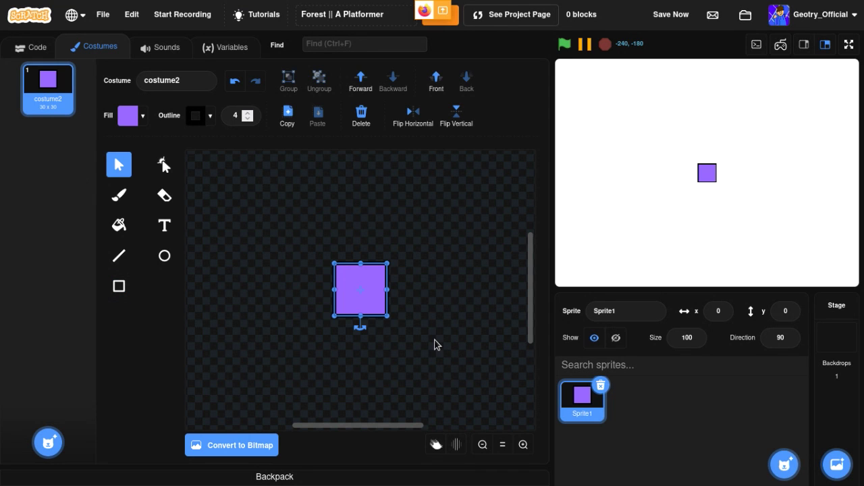
# Bevel the square's upper-left corner by adding a node on each adjacent edge and deleting the corner node
pyautogui.click(523, 445)
pyautogui.click(522, 444)
pyautogui.click(522, 444)
pyautogui.click(522, 444)
pyautogui.click(523, 444)
pyautogui.click(522, 444)
pyautogui.click(523, 444)
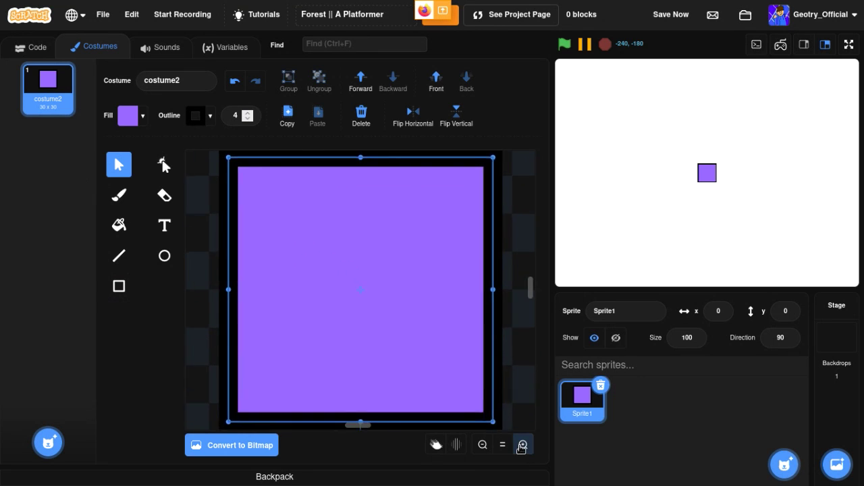
pyautogui.click(523, 444)
pyautogui.scroll(5, 416, 410)
pyautogui.scroll(-3, 416, 410)
pyautogui.hscroll(-2, 416, 410)
pyautogui.hscroll(-1, 416, 409)
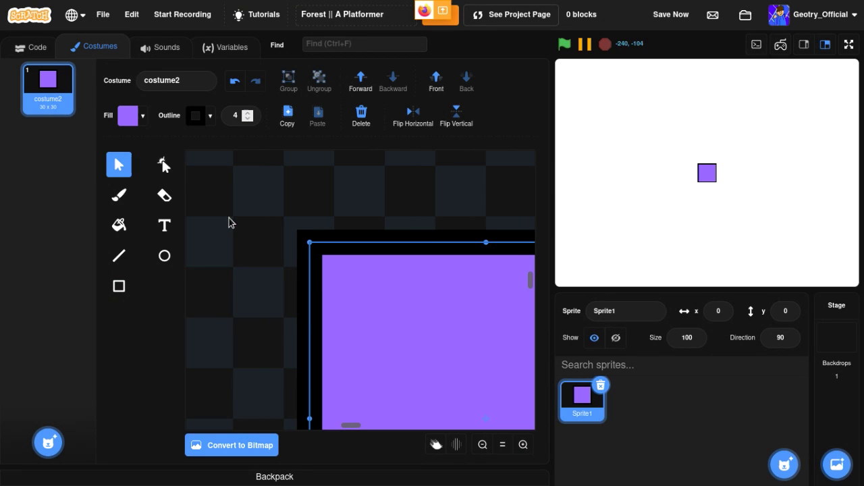
pyautogui.click(166, 165)
pyautogui.click(308, 283)
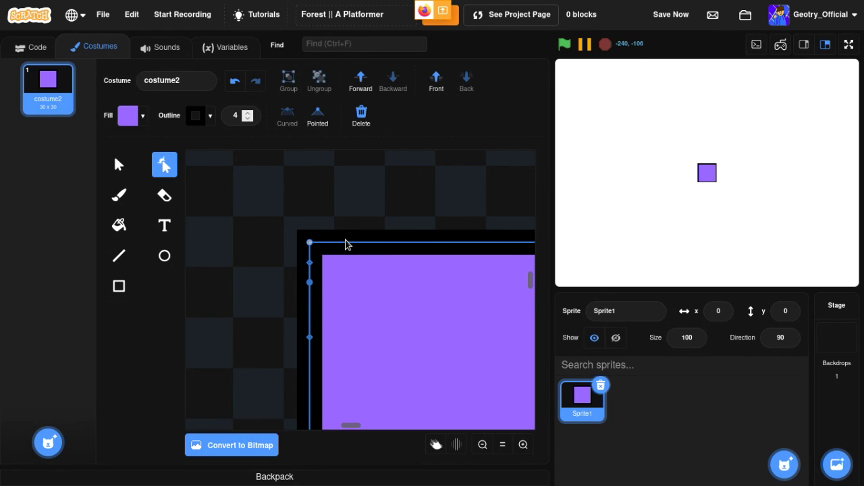
pyautogui.click(346, 243)
pyautogui.click(309, 243)
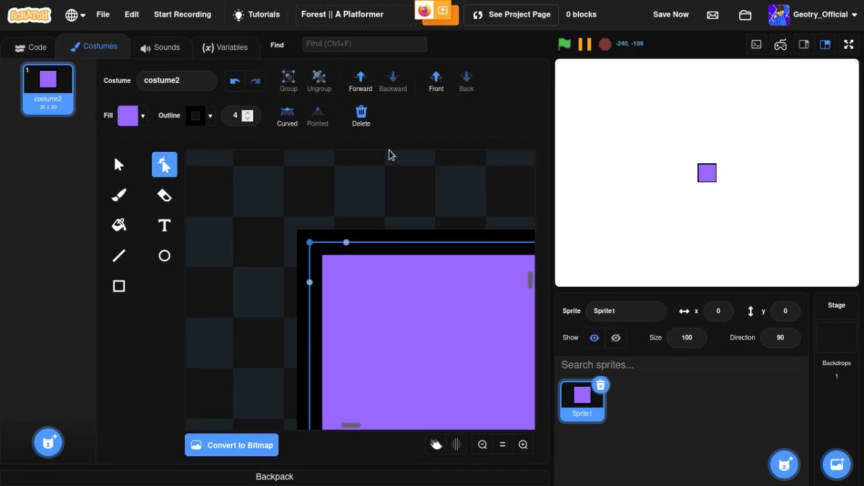
pyautogui.click(361, 114)
# Bevel the square's upper-right corner by adding a node on each adjacent edge and deleting the corner node
pyautogui.hscroll(5, 432, 197)
pyautogui.click(412, 243)
pyautogui.click(445, 241)
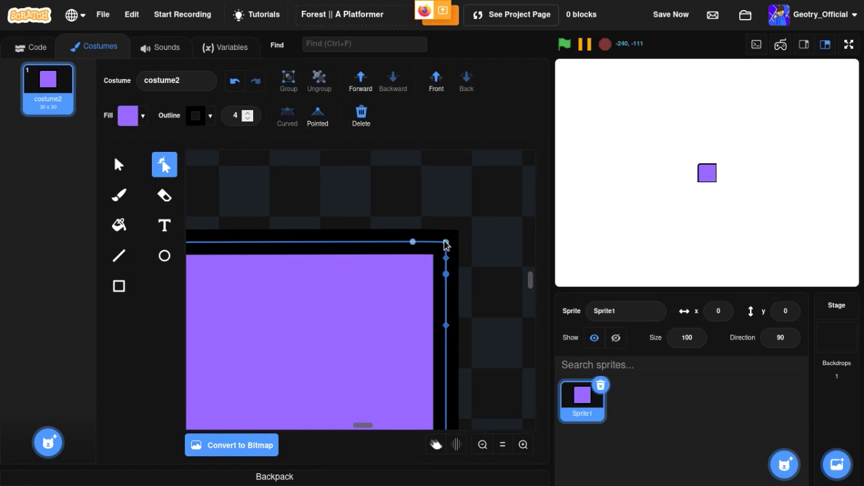
pyautogui.click(362, 115)
# Bevel the square's lower-right corner by adding a node on each adjacent edge and deleting the corner node
pyautogui.scroll(-5, 429, 260)
pyautogui.scroll(-3, 428, 260)
pyautogui.click(446, 266)
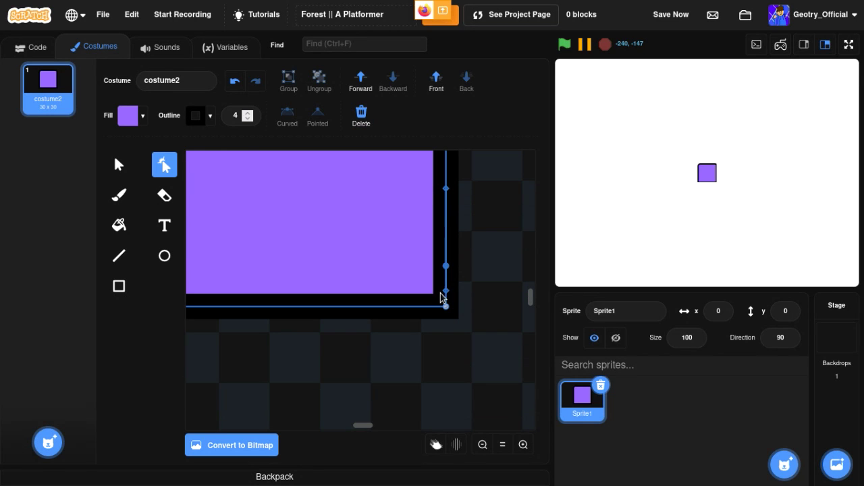
pyautogui.click(422, 307)
pyautogui.keyDown('shift'); pyautogui.click(446, 306); pyautogui.keyUp('shift')
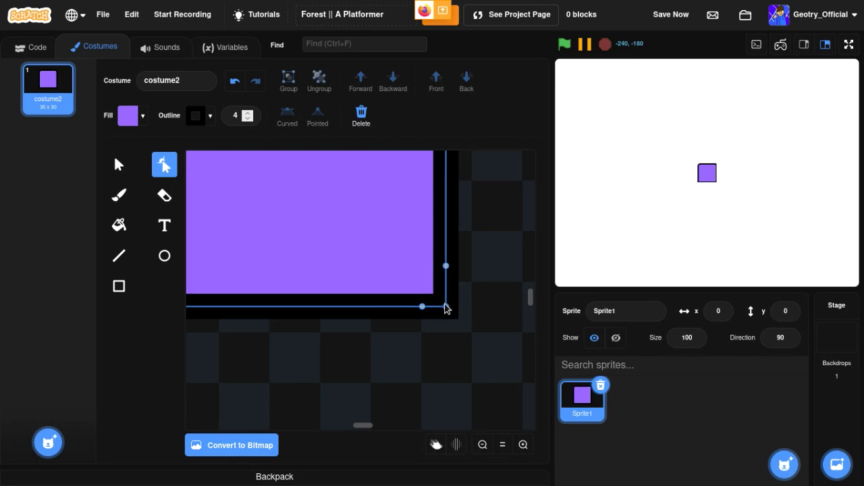
pyautogui.click(361, 119)
# Bevel the square's lower-left corner by adding a node on each adjacent edge and deleting the corner node
pyautogui.hscroll(-6, 388, 229)
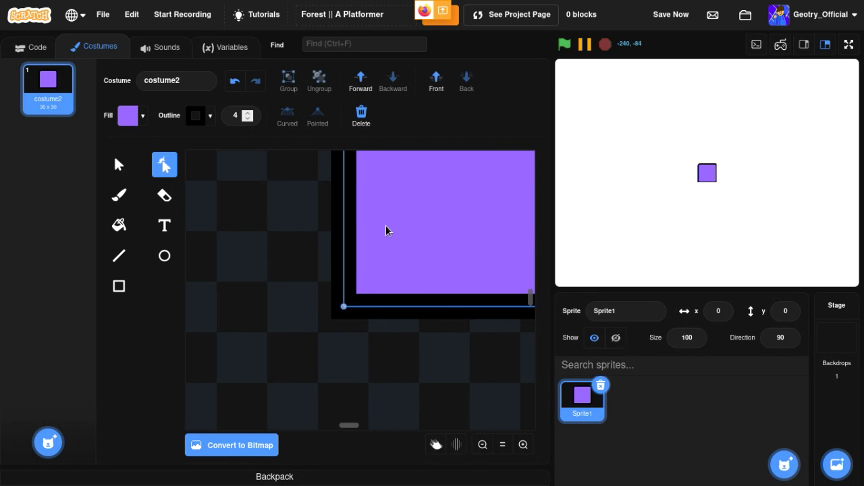
pyautogui.click(347, 267)
pyautogui.click(383, 308)
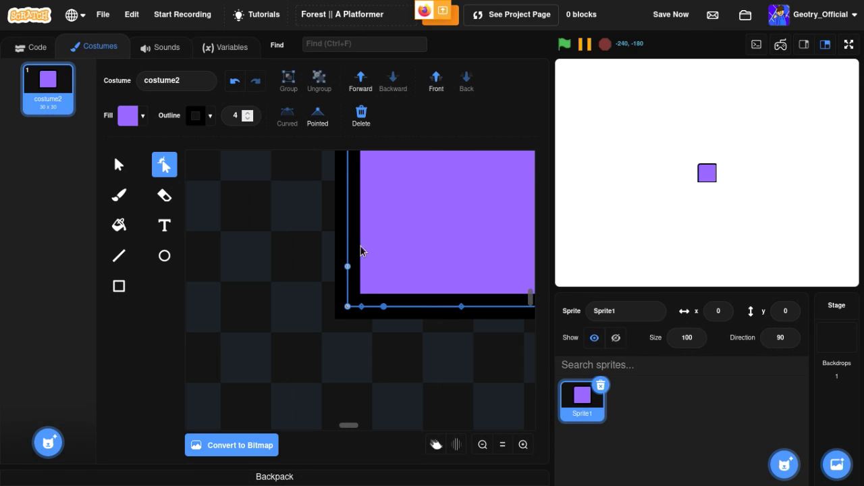
pyautogui.click(350, 307)
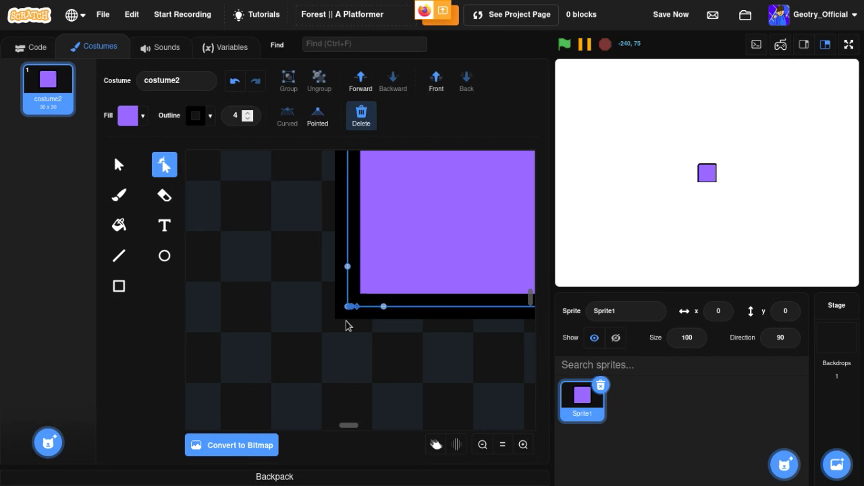
pyautogui.moveTo(341, 315); pyautogui.dragTo(364, 163)
pyautogui.click(362, 112)
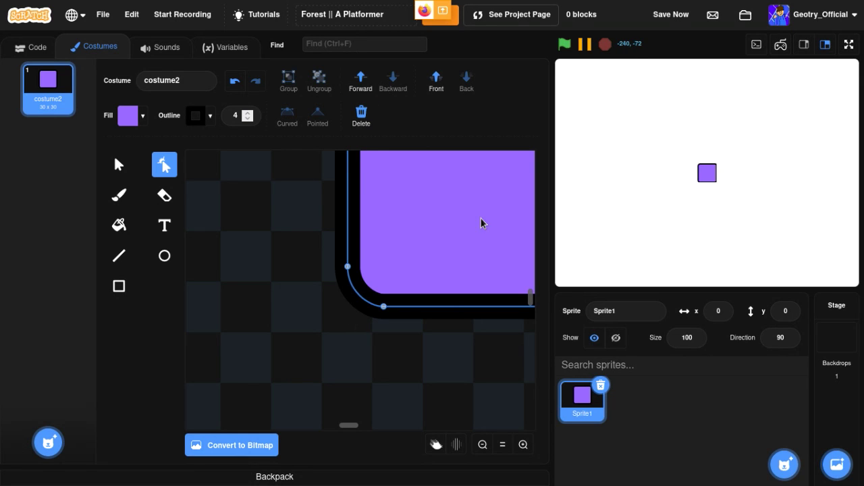
# Remove the bevelled square's outline by setting its outline width to 0
pyautogui.click(482, 444)
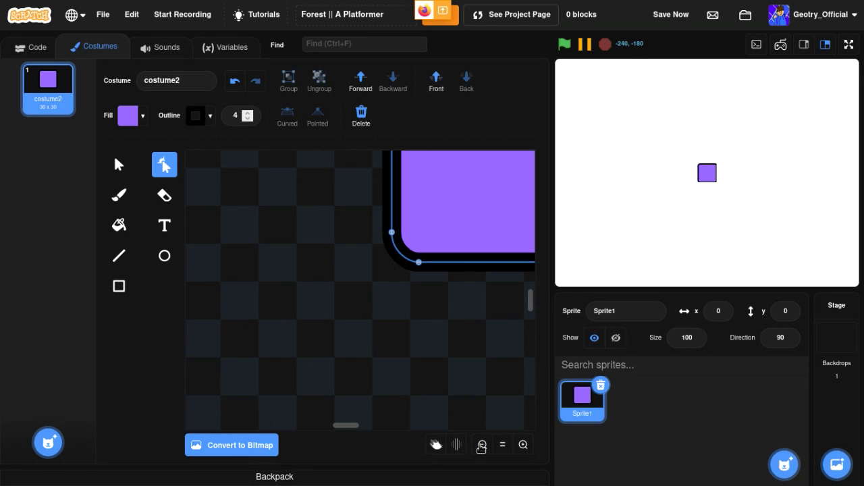
pyautogui.hscroll(3, 375, 284)
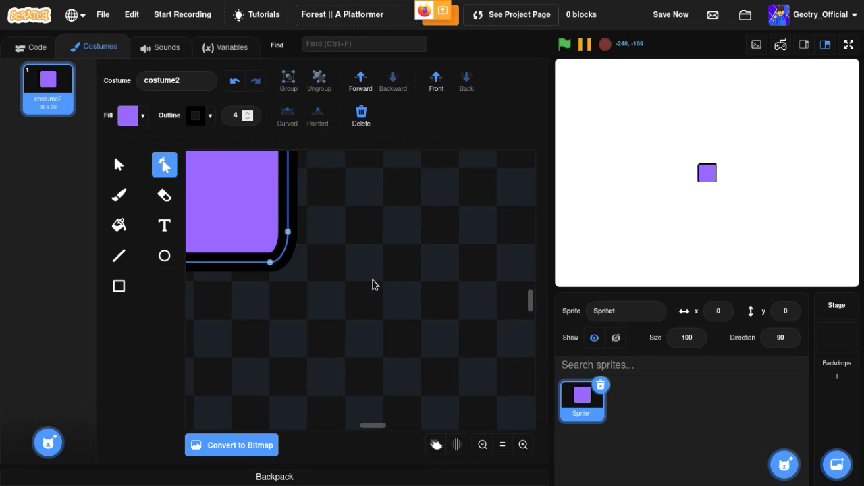
pyautogui.scroll(5, 375, 284)
pyautogui.hscroll(-2, 375, 285)
pyautogui.scroll(-3, 374, 284)
pyautogui.hscroll(-2, 373, 284)
pyautogui.scroll(3, 373, 284)
pyautogui.hscroll(3, 373, 283)
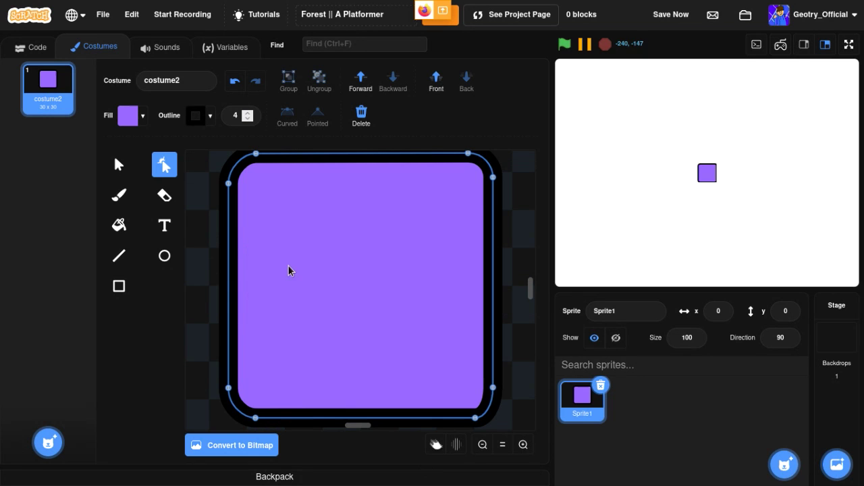
pyautogui.doubleClick(243, 121)
pyautogui.write('0')
# Fill the bevelled square with a vertical gradient and make its upper colour black
pyautogui.click(129, 116)
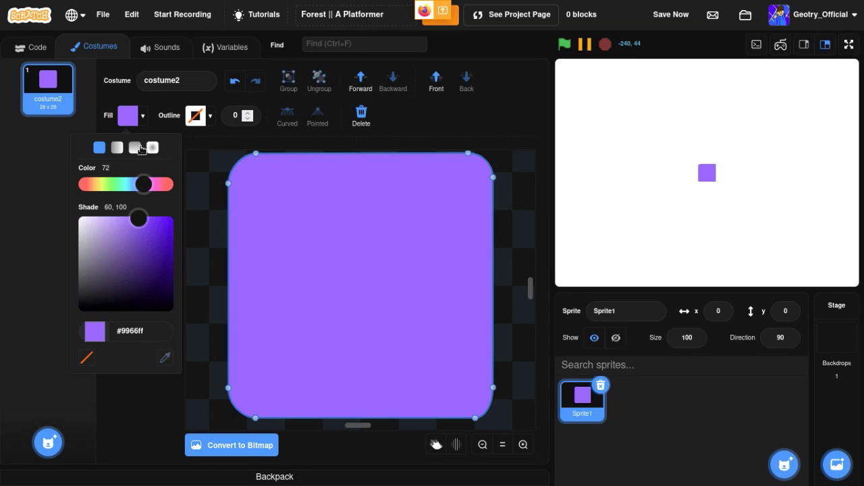
pyautogui.click(137, 148)
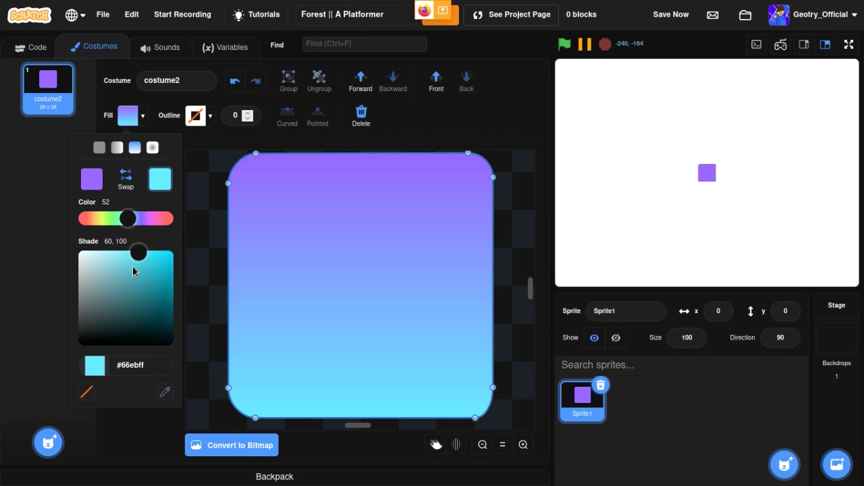
pyautogui.click(92, 179)
pyautogui.moveTo(104, 266); pyautogui.dragTo(156, 349)
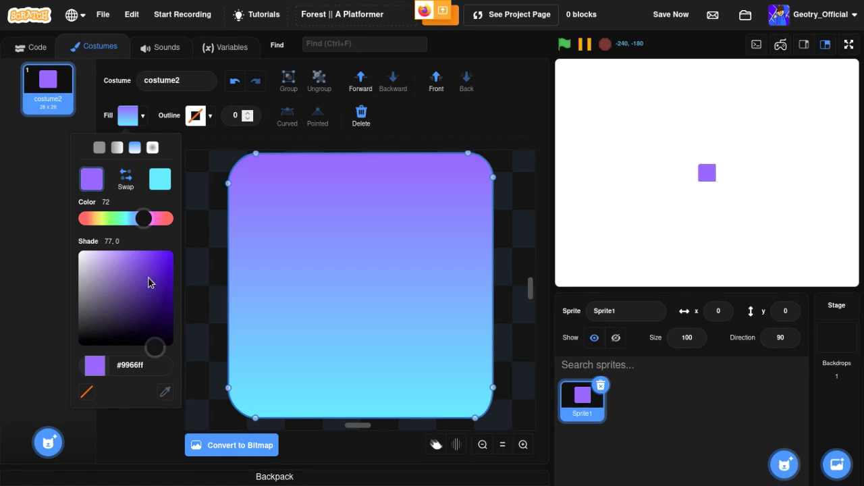
# Set the gradient's lower colour to a grey with shade 0, 41 and deselect the square
pyautogui.click(160, 179)
pyautogui.moveTo(140, 290); pyautogui.dragTo(76, 326)
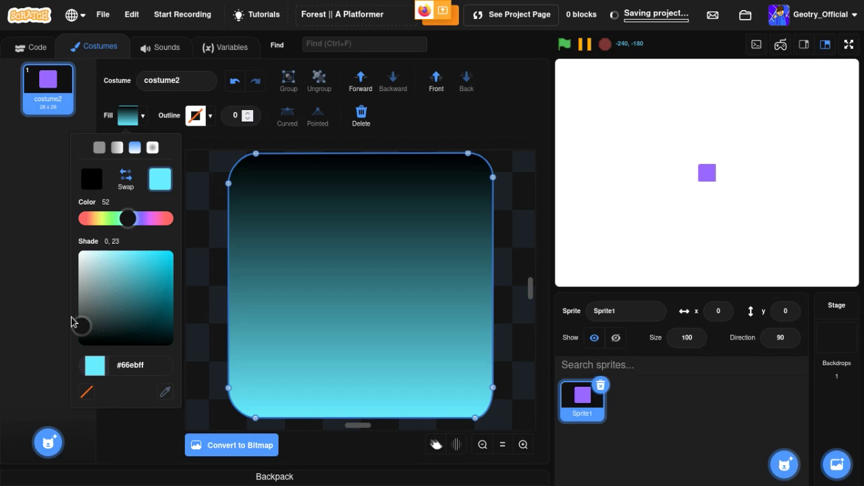
pyautogui.click(164, 392)
pyautogui.click(511, 256)
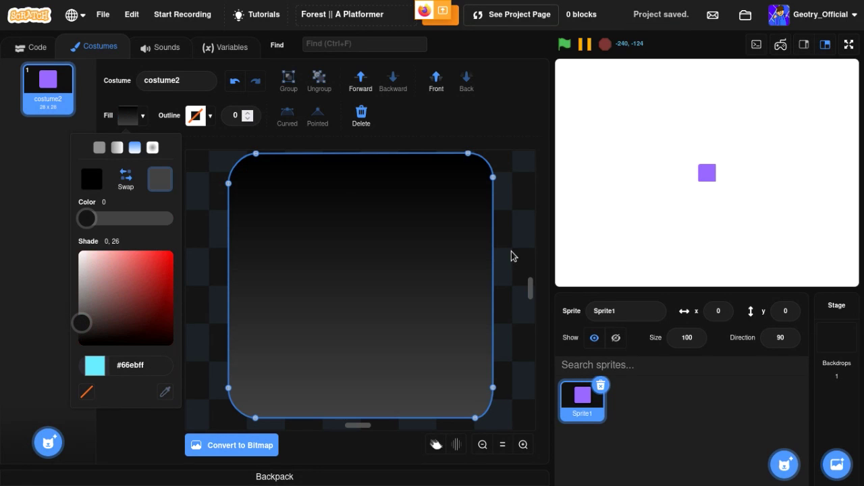
pyautogui.moveTo(91, 319); pyautogui.dragTo(71, 309)
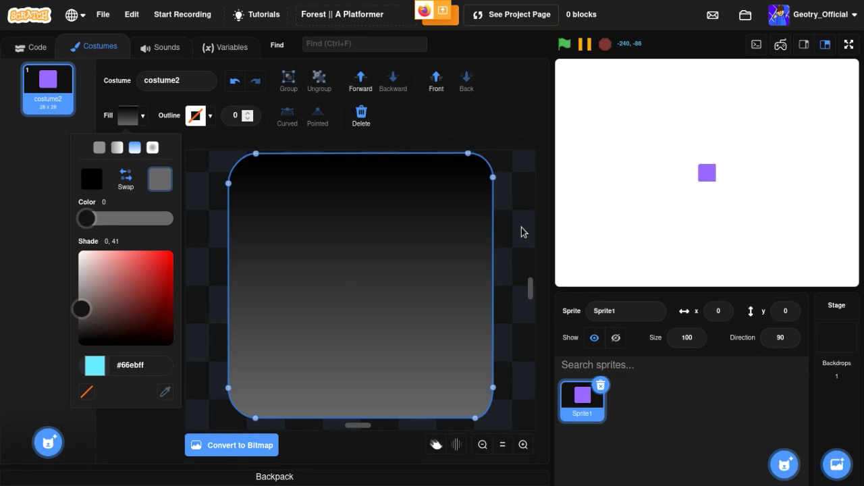
pyautogui.click(437, 303)
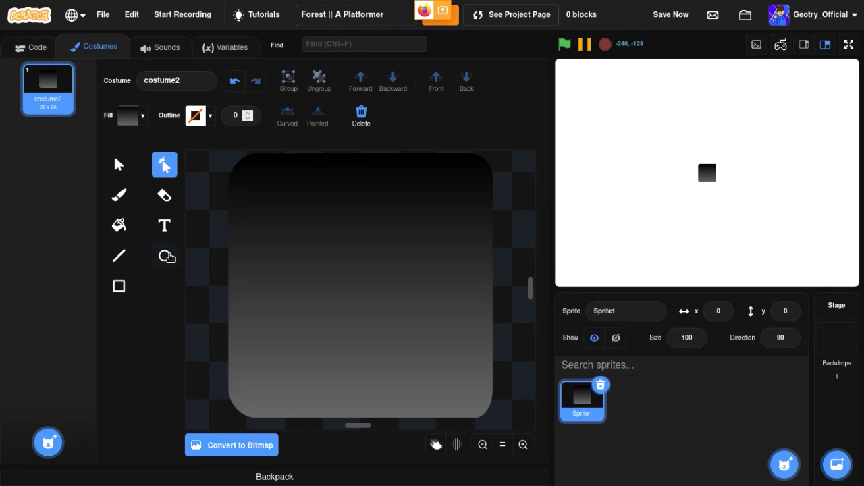
# Draw a circle about two thirds of the square's width at its centre and fill it solid white
pyautogui.click(165, 256)
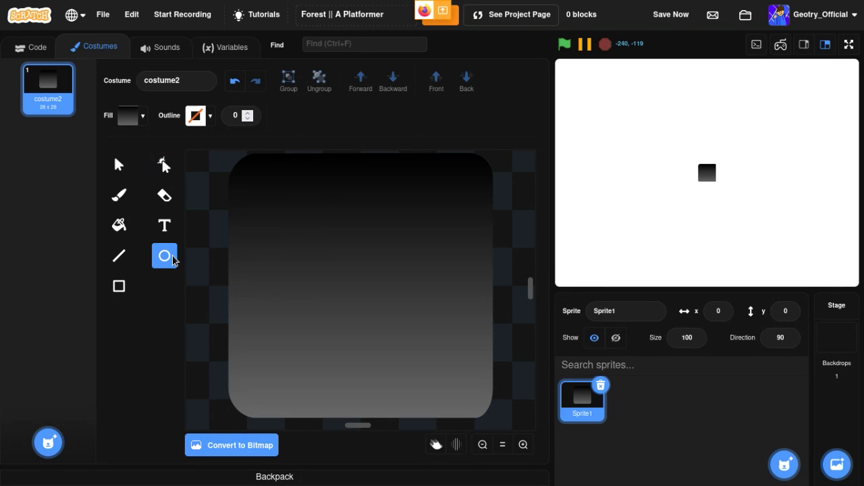
pyautogui.moveTo(350, 287); pyautogui.dragTo(474, 399)
pyautogui.moveTo(394, 315)
pyautogui.mouseDown()
pyautogui.moveTo(355, 308)
pyautogui.moveTo(383, 315)
pyautogui.mouseUp()
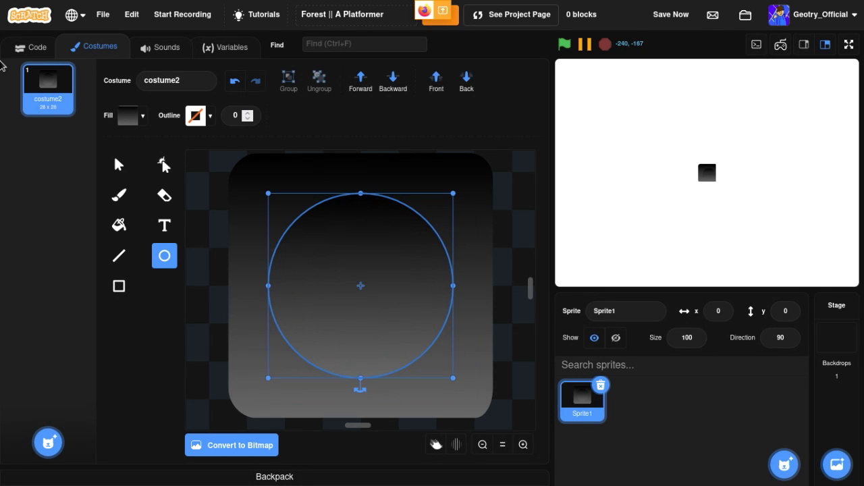
pyautogui.click(127, 115)
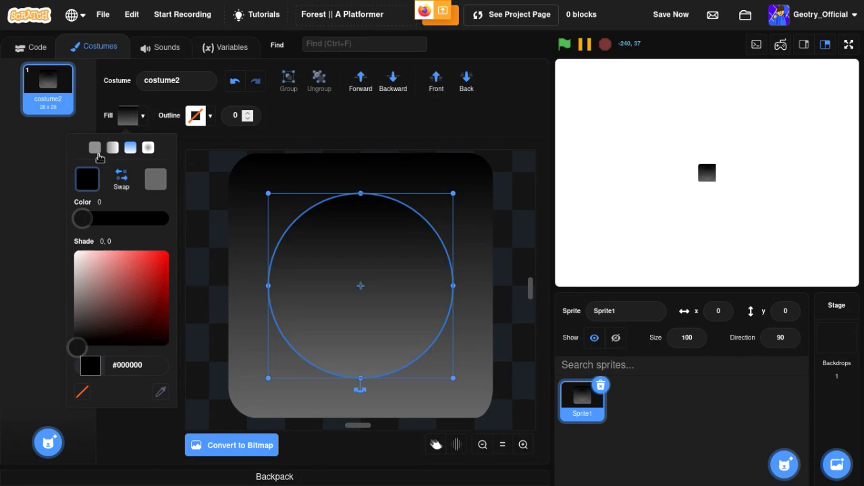
pyautogui.click(95, 148)
pyautogui.moveTo(128, 219); pyautogui.dragTo(72, 204)
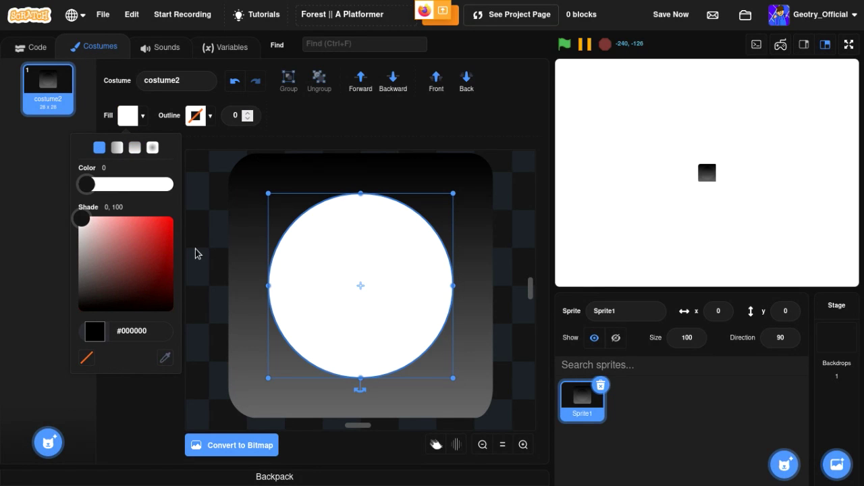
pyautogui.click(206, 267)
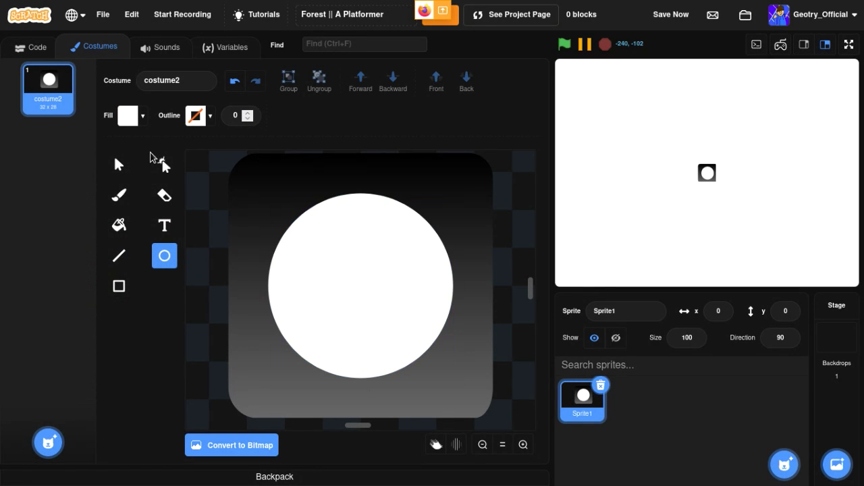
# Duplicate the white circle, shrink the copy to a little under half size and place it at the circle's centre
pyautogui.click(116, 165)
pyautogui.click(380, 295)
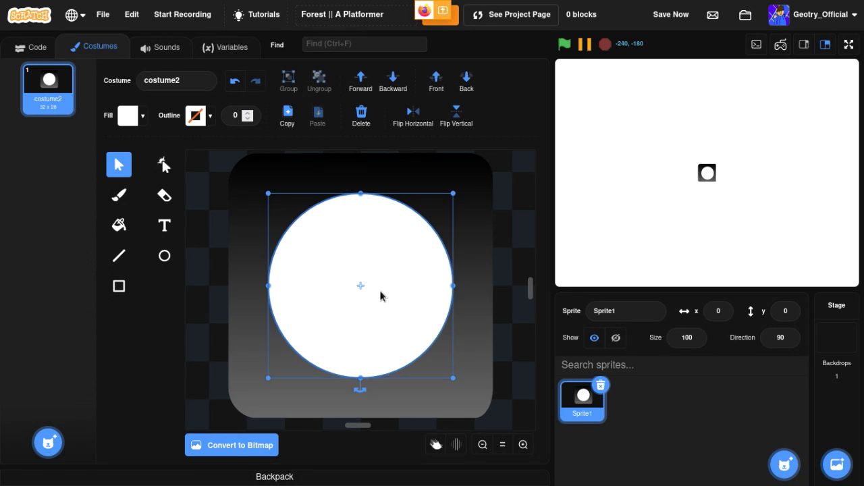
pyautogui.hotkey('ctrl', 'c')
pyautogui.hotkey('ctrl', 'v')
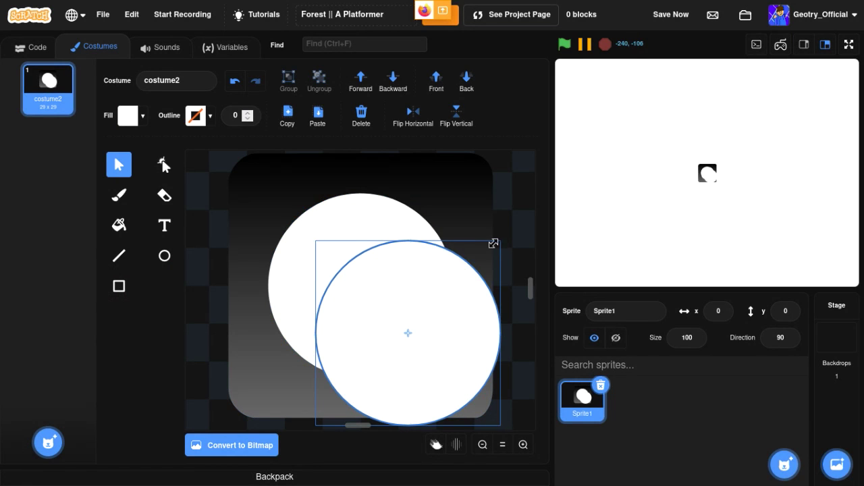
pyautogui.moveTo(502, 239); pyautogui.dragTo(399, 349)
pyautogui.moveTo(358, 392); pyautogui.dragTo(363, 293)
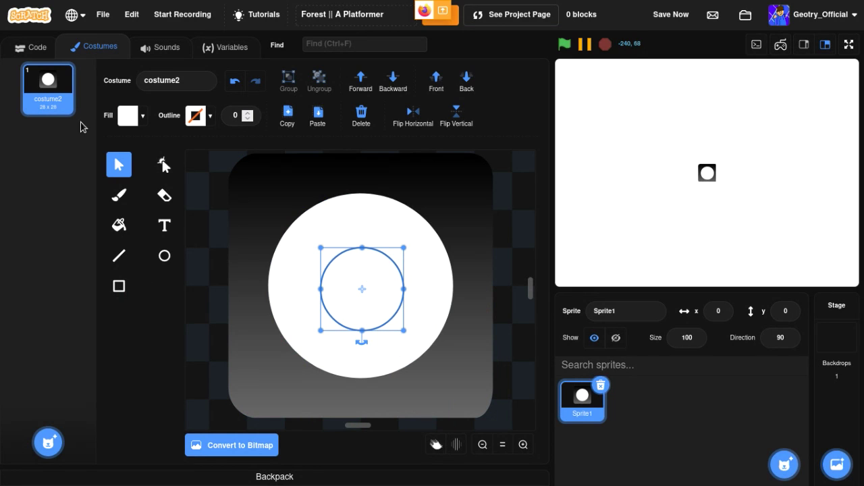
# Fill the small inner circle with solid black and deselect it
pyautogui.click(129, 115)
pyautogui.moveTo(114, 270); pyautogui.dragTo(203, 328)
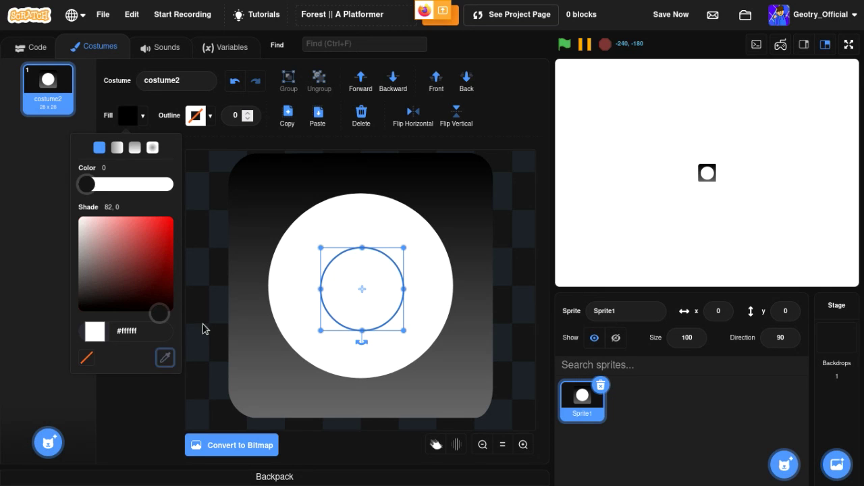
pyautogui.click(382, 261)
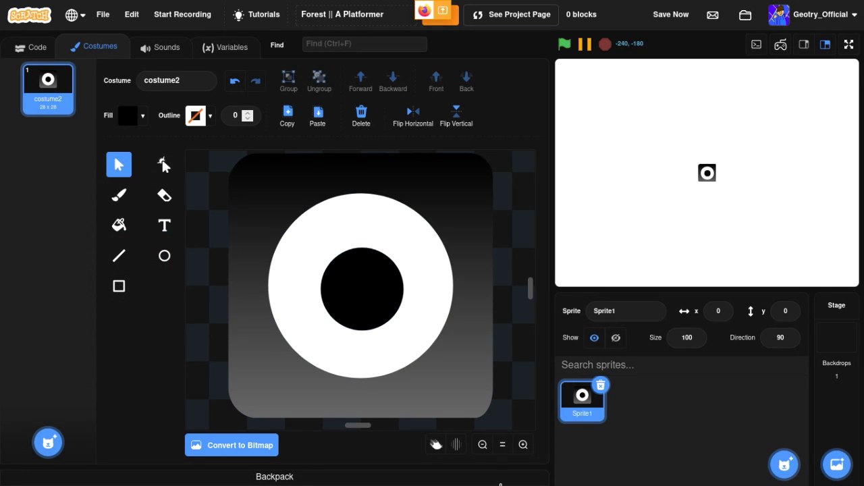
# Return to the sprite's code workspace, save the project and open its project page
pyautogui.click(483, 445)
pyautogui.click(483, 445)
pyautogui.click(483, 445)
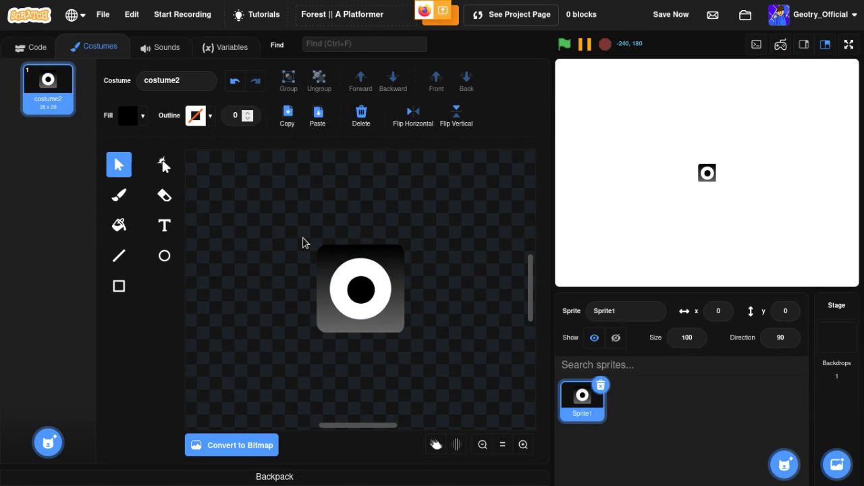
pyautogui.click(30, 47)
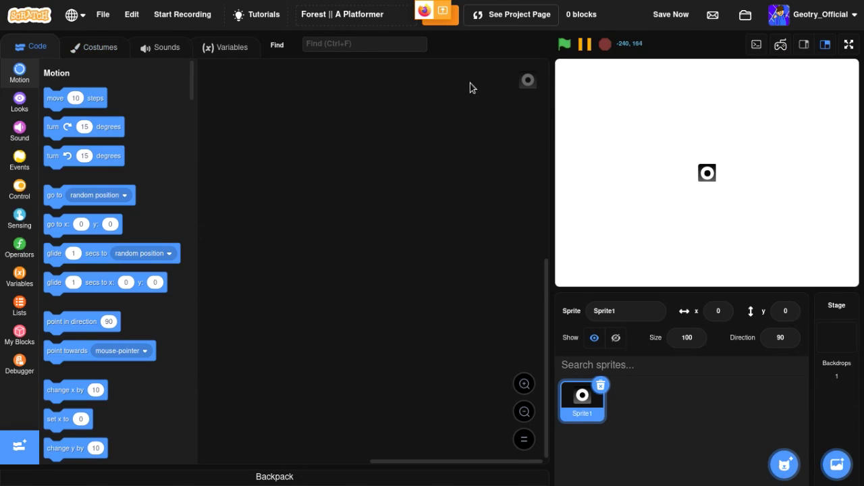
pyautogui.click(668, 15)
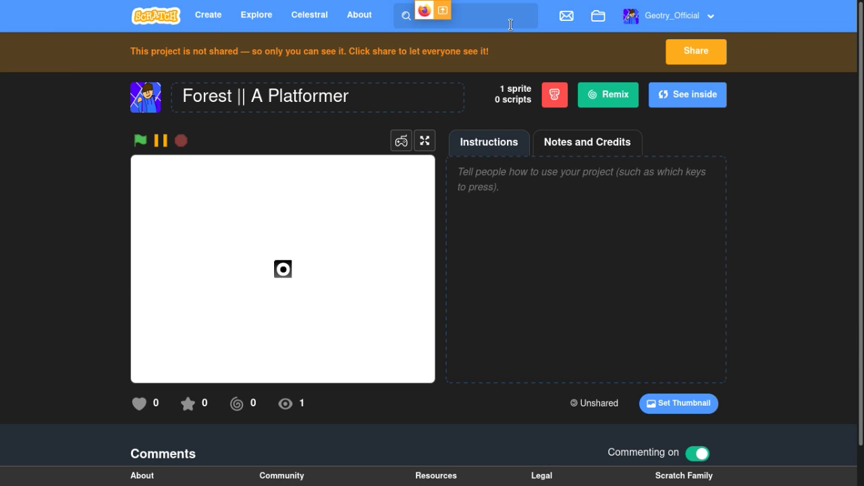
# Search Scratch for "pixel platformer" and open the code of the "Pixel Platformer" project with the "YOU WON!" thumbnail
pyautogui.click(510, 25)
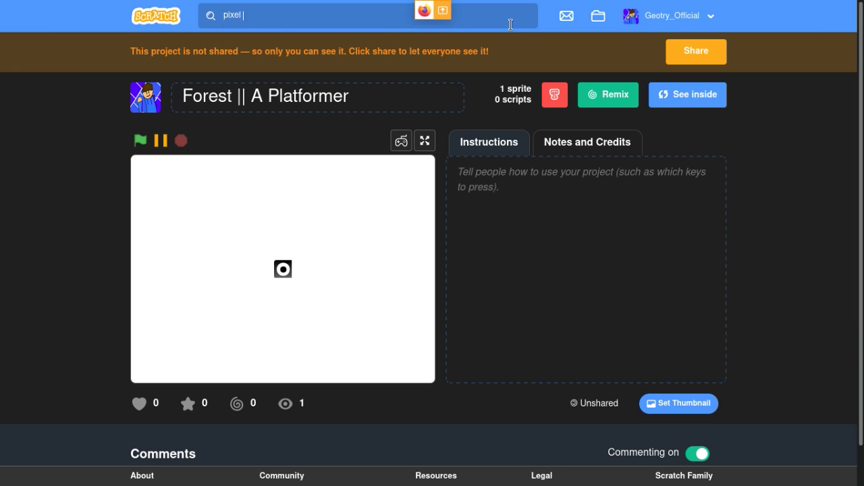
pyautogui.write('pixel platformer')
pyautogui.press('Return')
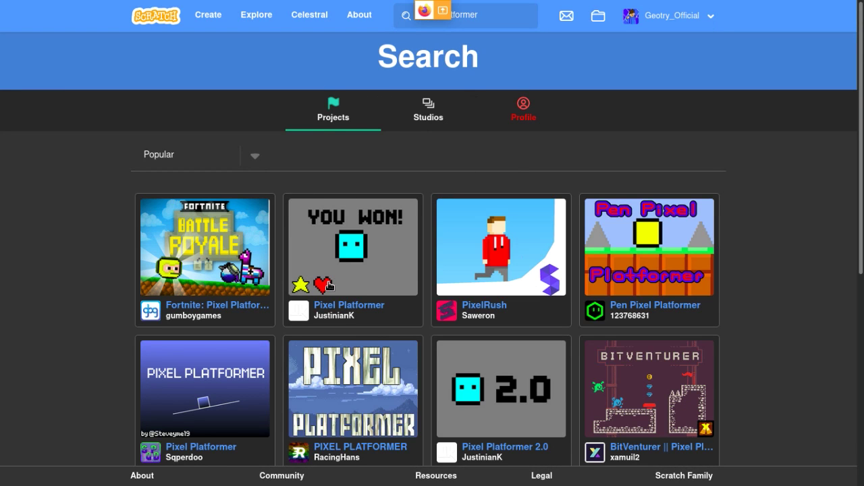
pyautogui.click(332, 274)
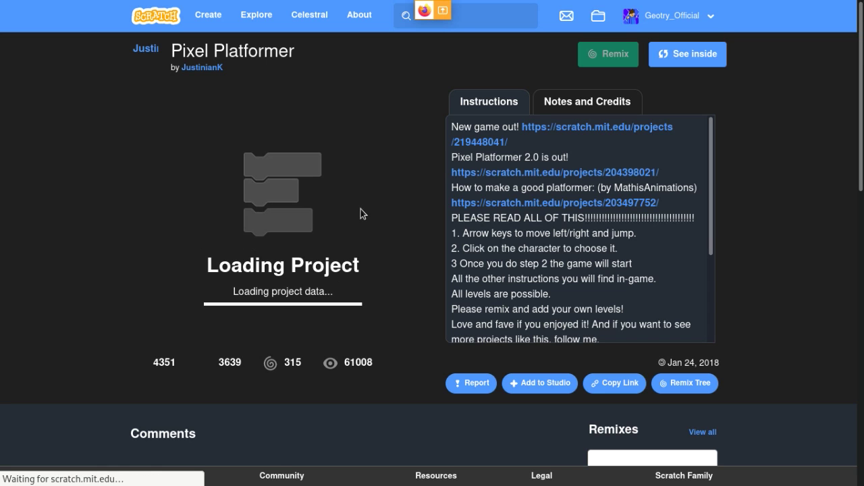
pyautogui.click(697, 54)
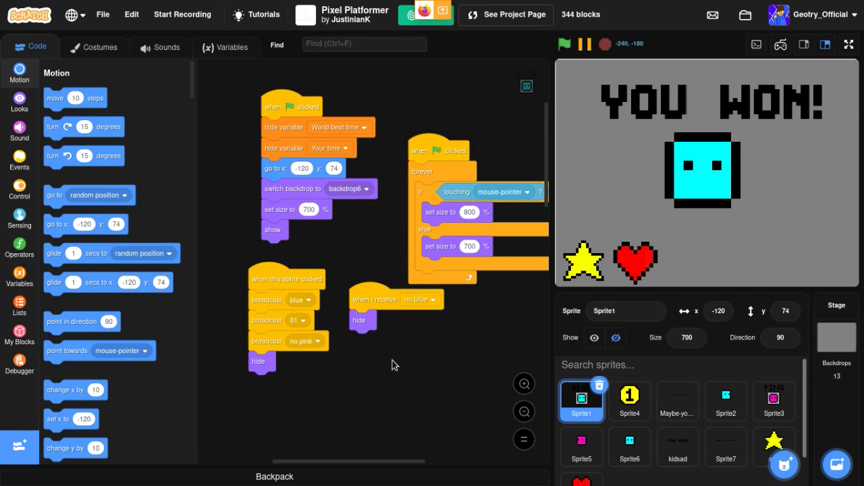
# Copy Sprite2's arrow-key movement script that starts with "when I receive blue" into the Backpack
pyautogui.scroll(-3, 460, 351)
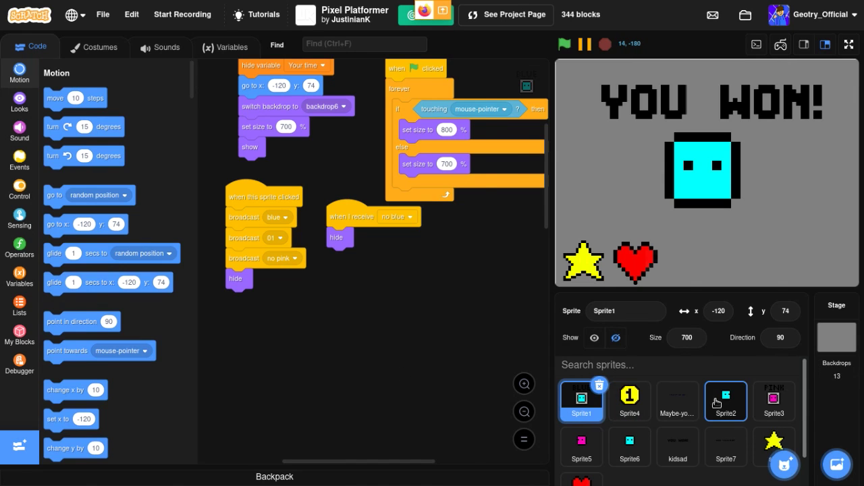
pyautogui.click(726, 400)
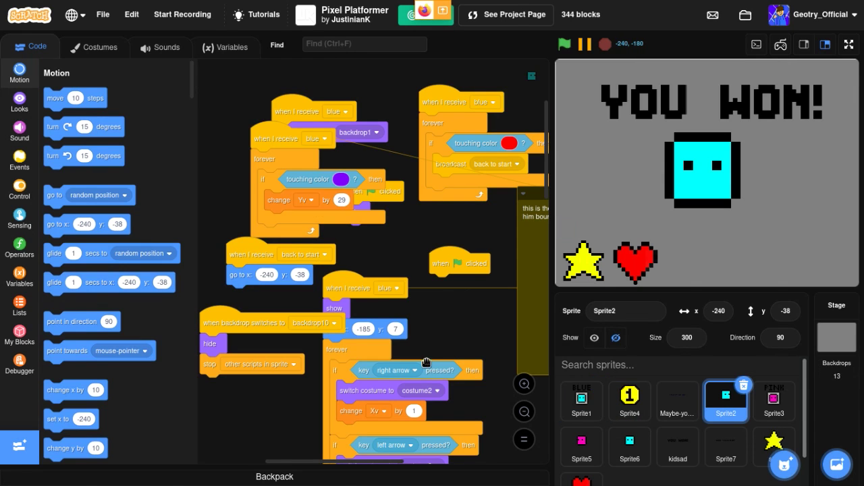
pyautogui.scroll(-5, 454, 256)
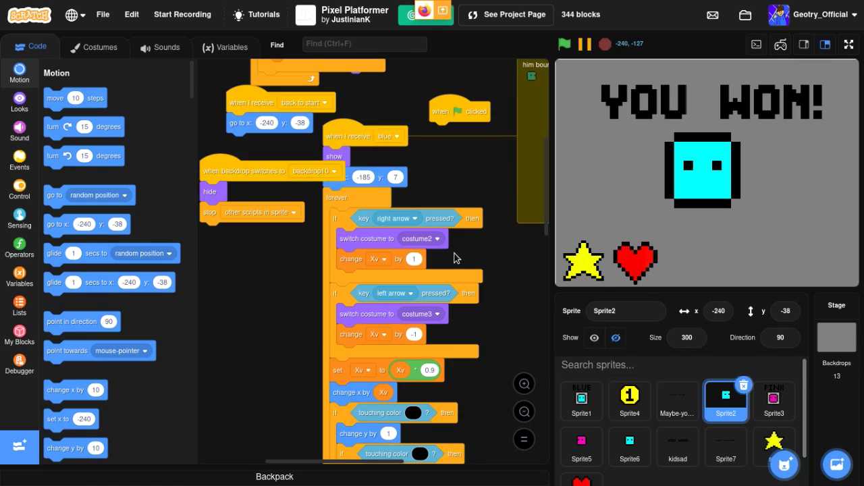
pyautogui.click(295, 477)
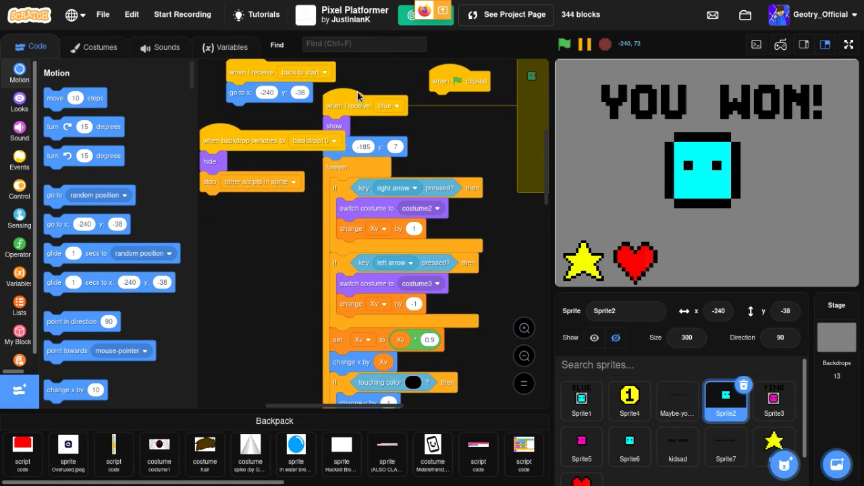
pyautogui.moveTo(322, 193); pyautogui.dragTo(286, 316)
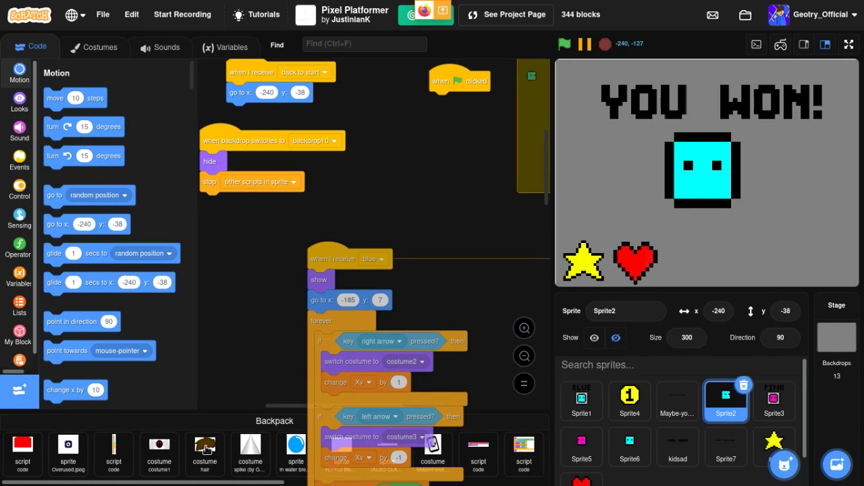
# Leave the Pixel Platformer project for My Stuff and open the code of the "Untitled-42" project
pyautogui.moveTo(749, 14)
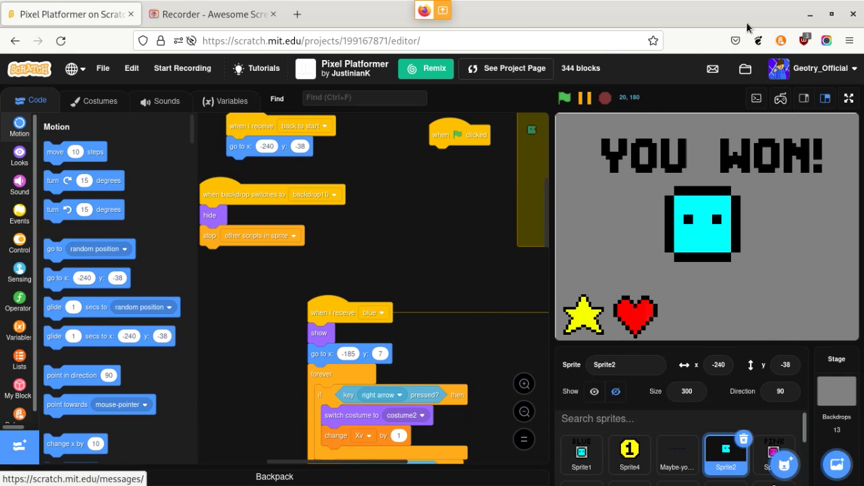
pyautogui.click(749, 70)
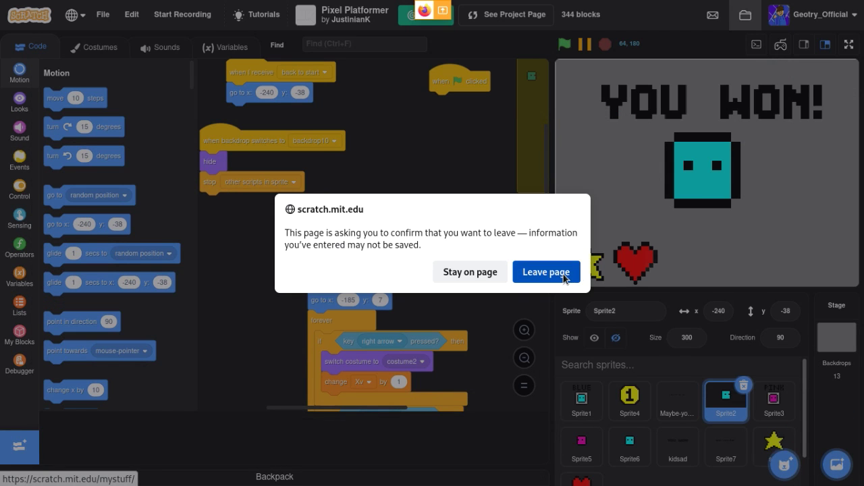
pyautogui.click(563, 278)
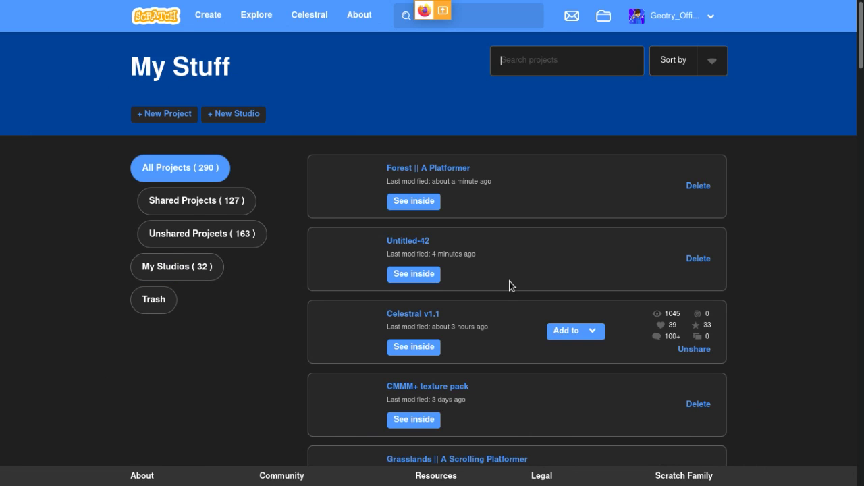
pyautogui.click(428, 274)
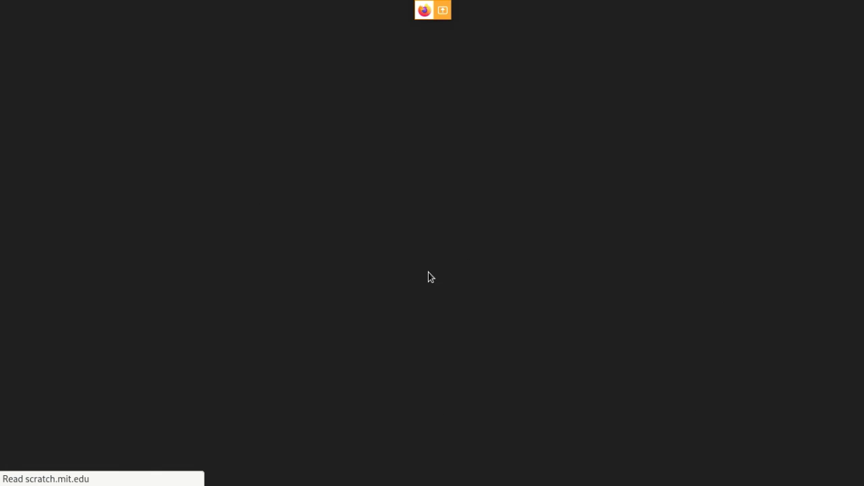
# Leave the loading project and go to the Scratch home page at scratch.mit.edu
pyautogui.moveTo(337, 25)
pyautogui.click(323, 43)
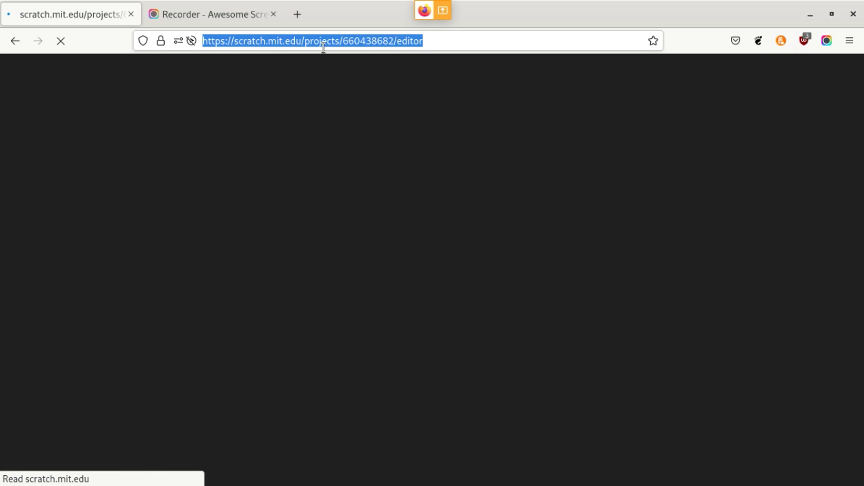
pyautogui.write('scratch.mit.edu/')
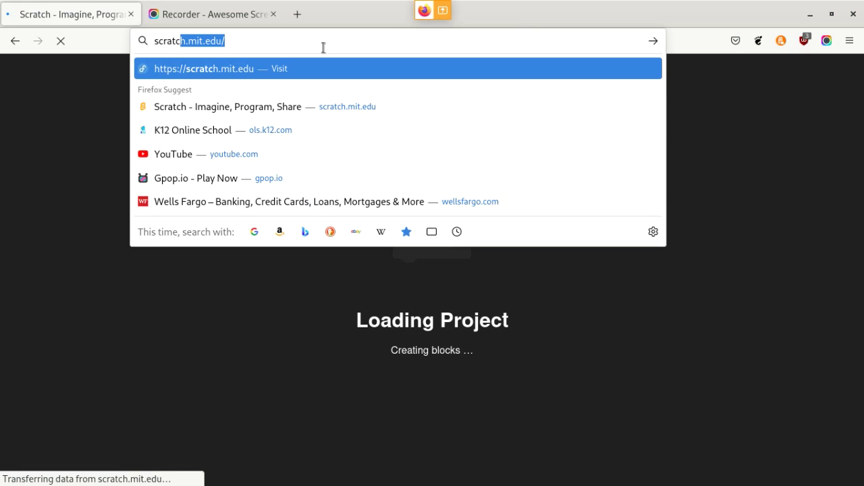